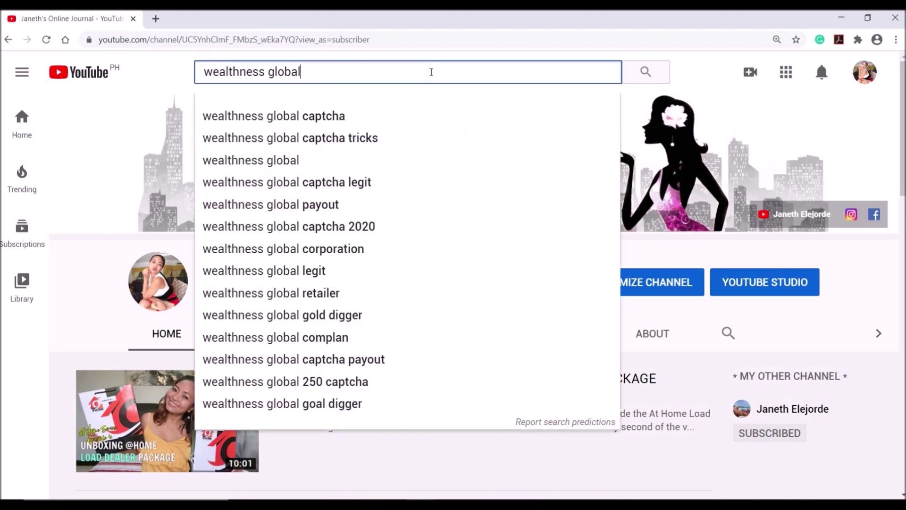
{"action": "key", "text": "Return"}
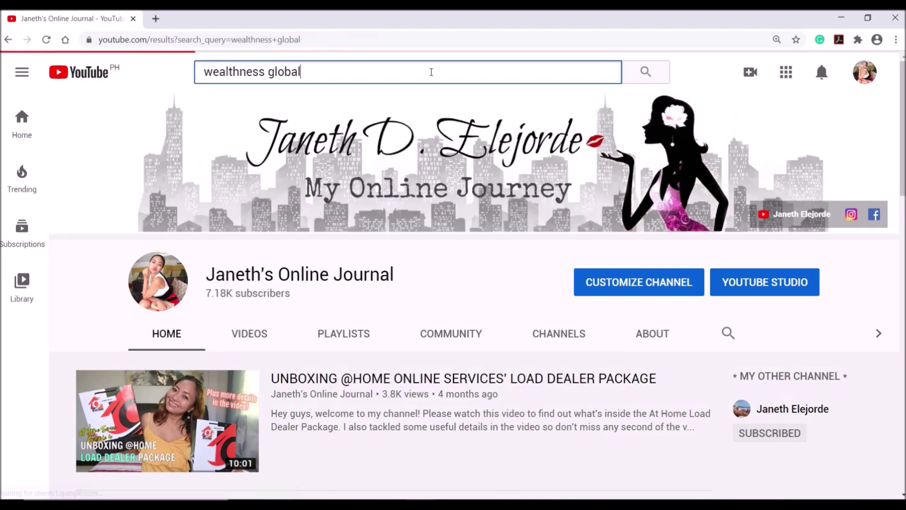
{"action": "scroll", "coordinate": [463, 170], "scroll_direction": "down", "scroll_amount": 3}
{"action": "left_click", "coordinate": [464, 171]}
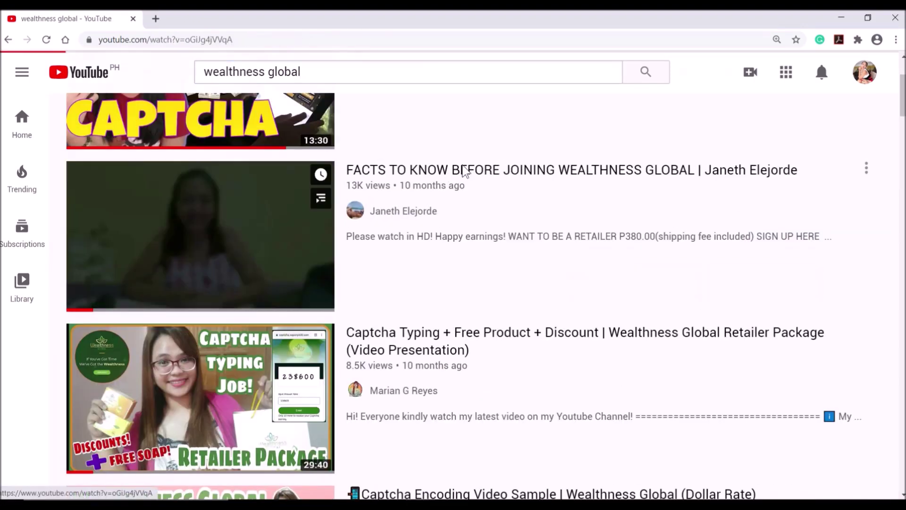
{"action": "scroll", "coordinate": [245, 245], "scroll_direction": "down", "scroll_amount": 8}
{"action": "left_click", "coordinate": [107, 307]}
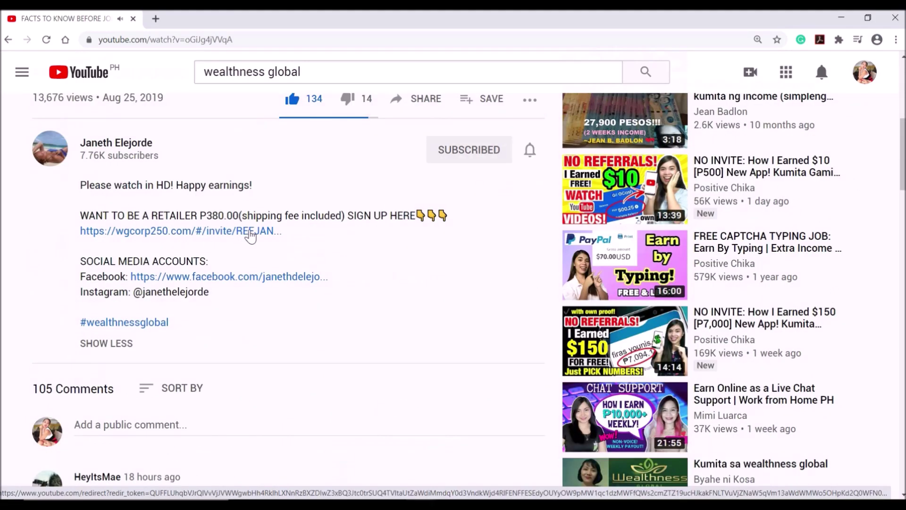
{"action": "left_click", "coordinate": [251, 231]}
{"action": "left_click", "coordinate": [437, 258]}
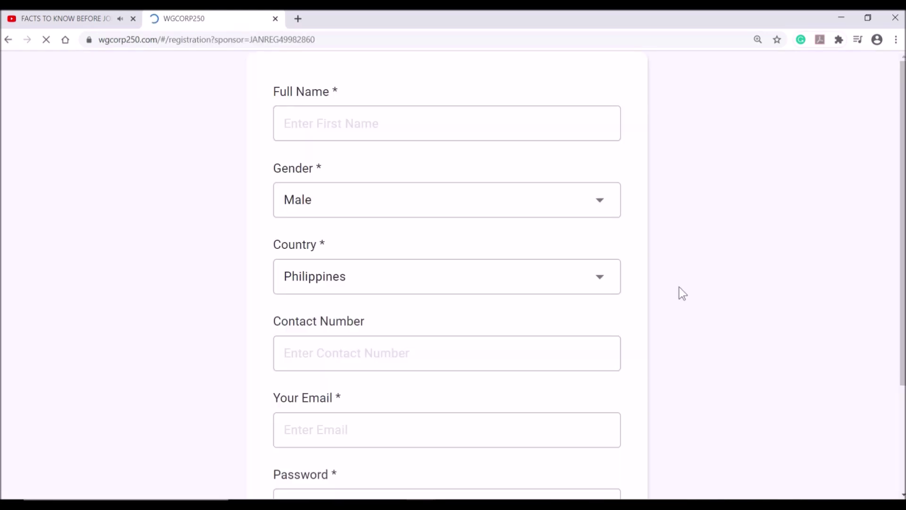
{"action": "left_click", "coordinate": [551, 413]}
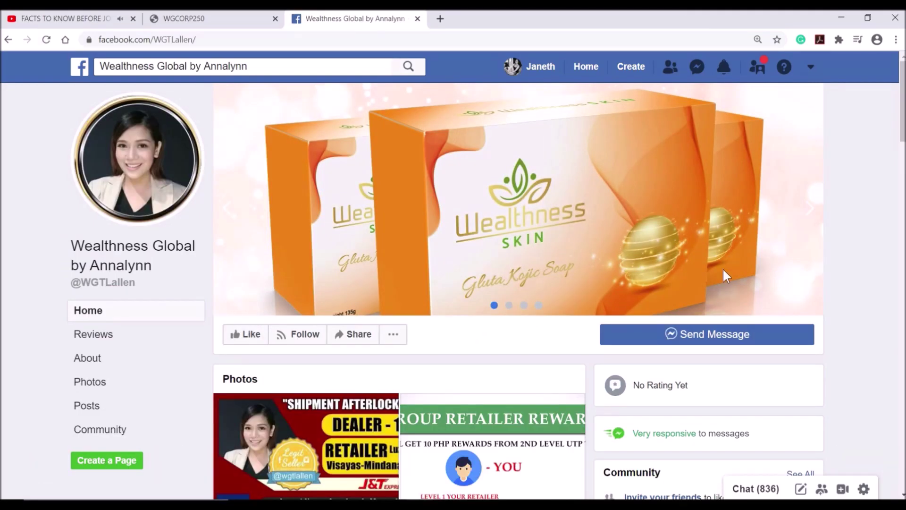
Message the Wealthness Global page with the pasted payment screenshot and the buyer's details.
{"action": "left_click", "coordinate": [765, 346]}
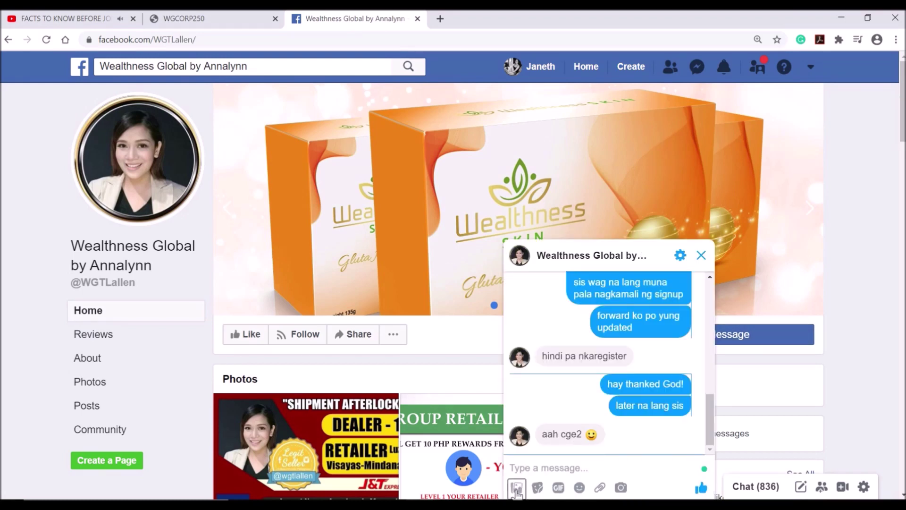
{"action": "key", "text": "ctrl+v"}
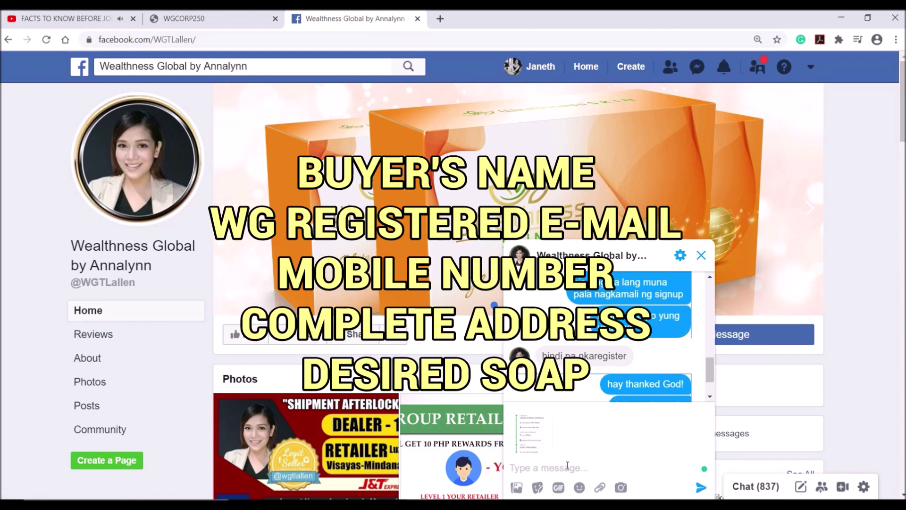
{"action": "key", "text": "ctrl+v"}
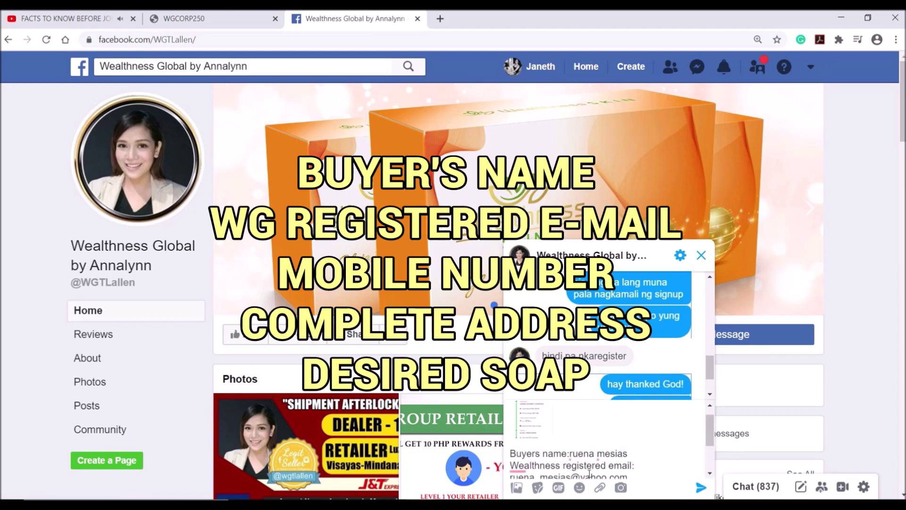
{"action": "left_click", "coordinate": [698, 489]}
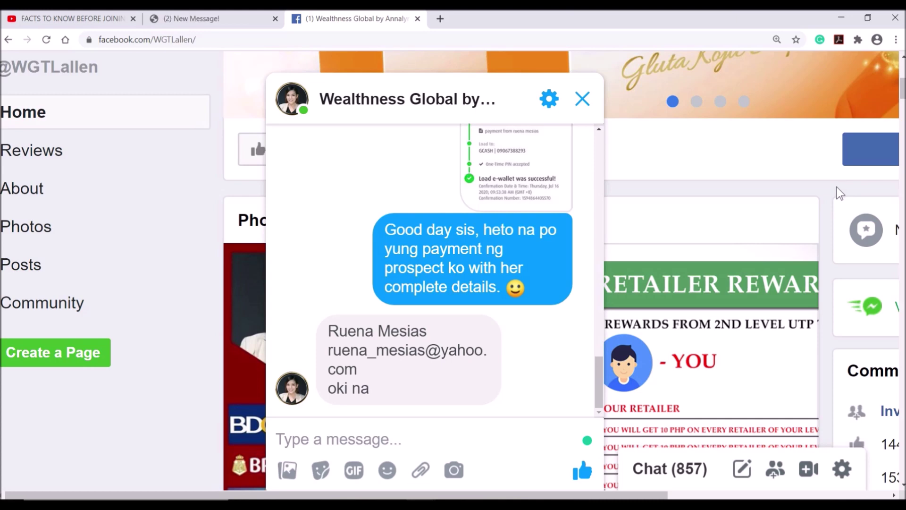
Start adding a slot with the Not Yet Used Codevault code and verify its code and pin.
{"action": "left_click", "coordinate": [213, 19]}
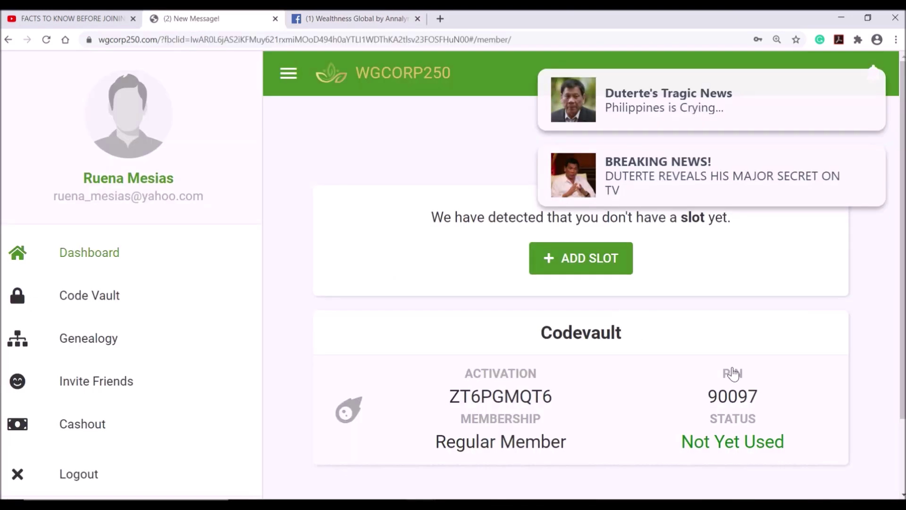
{"action": "scroll", "coordinate": [873, 108], "scroll_direction": "down", "scroll_amount": 1}
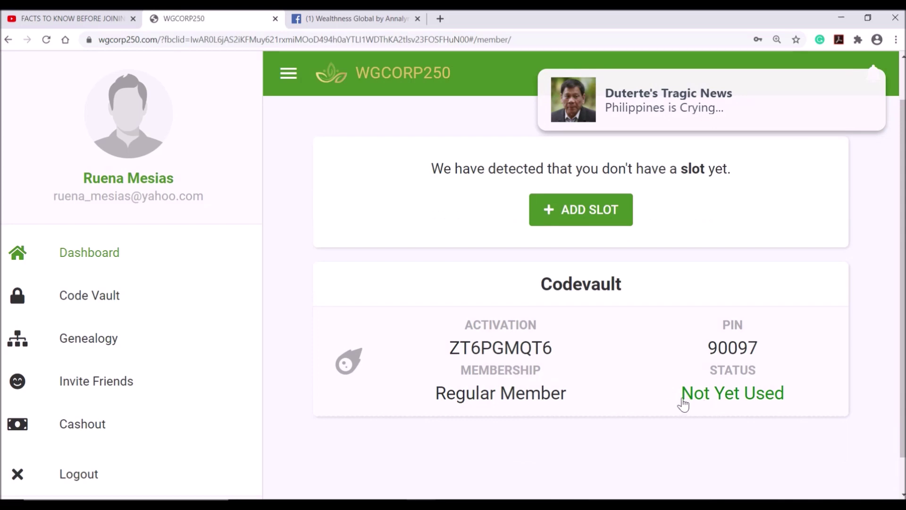
{"action": "left_click_drag", "start_coordinate": [650, 398], "coordinate": [824, 405]}
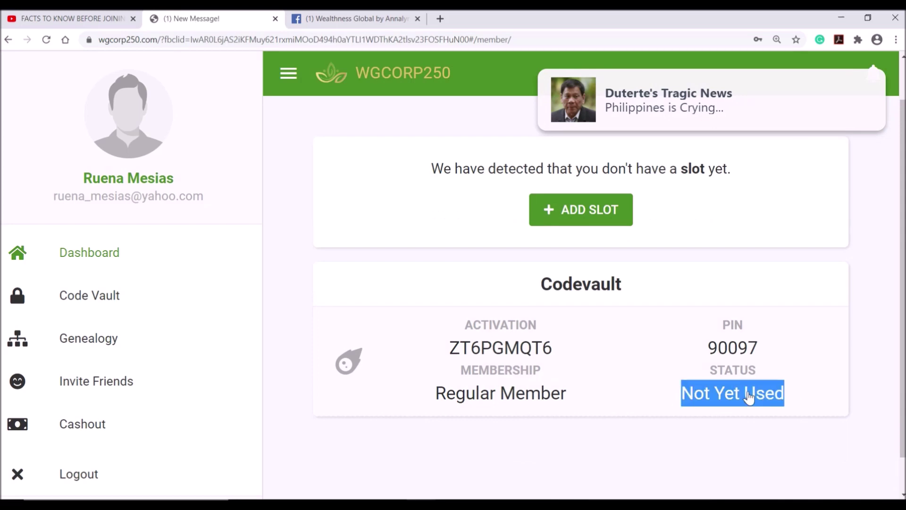
{"action": "left_click", "coordinate": [749, 399]}
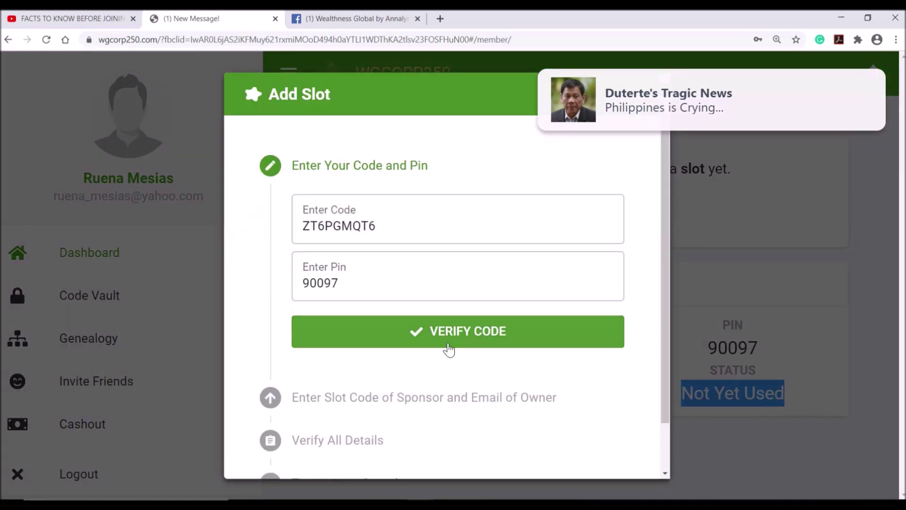
{"action": "left_click", "coordinate": [454, 343]}
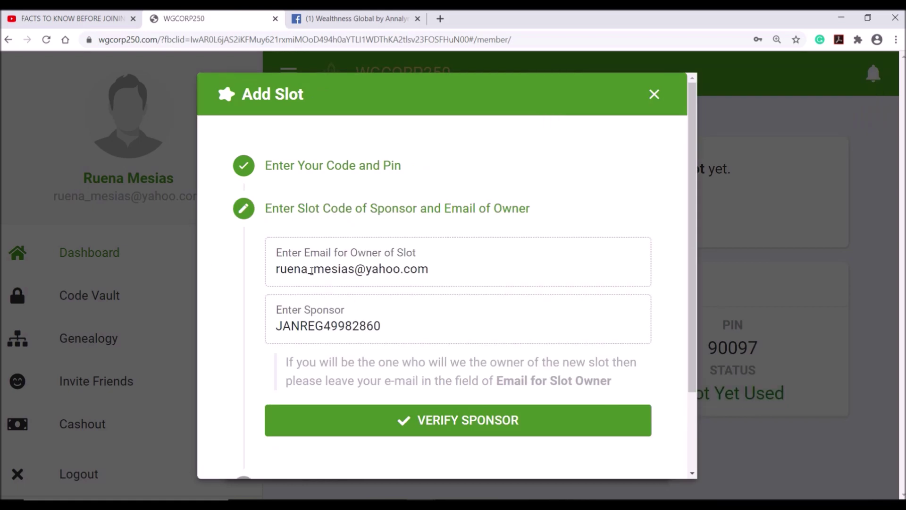
Verify the sponsor code and confirm the slot details: Regular Member, 1 slot.
{"action": "left_click_drag", "start_coordinate": [277, 274], "coordinate": [437, 275]}
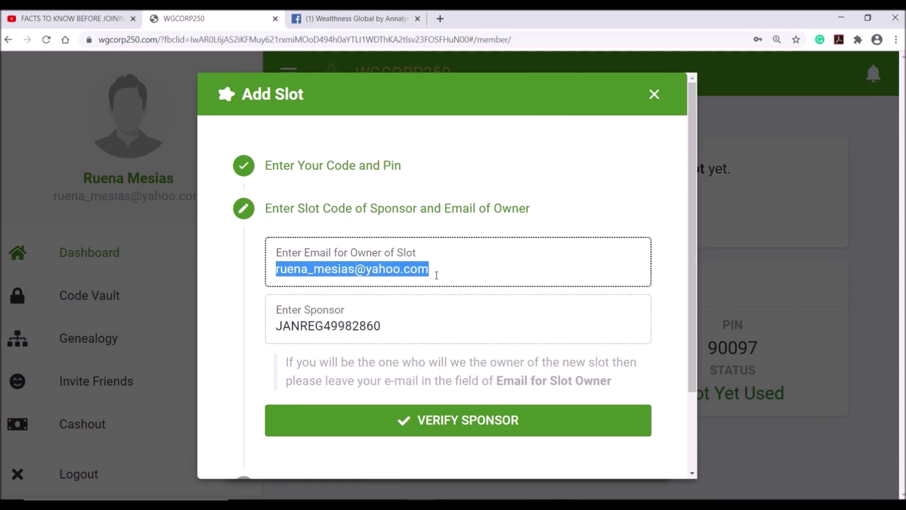
{"action": "left_click", "coordinate": [366, 308]}
{"action": "left_click_drag", "start_coordinate": [392, 331], "coordinate": [278, 325]}
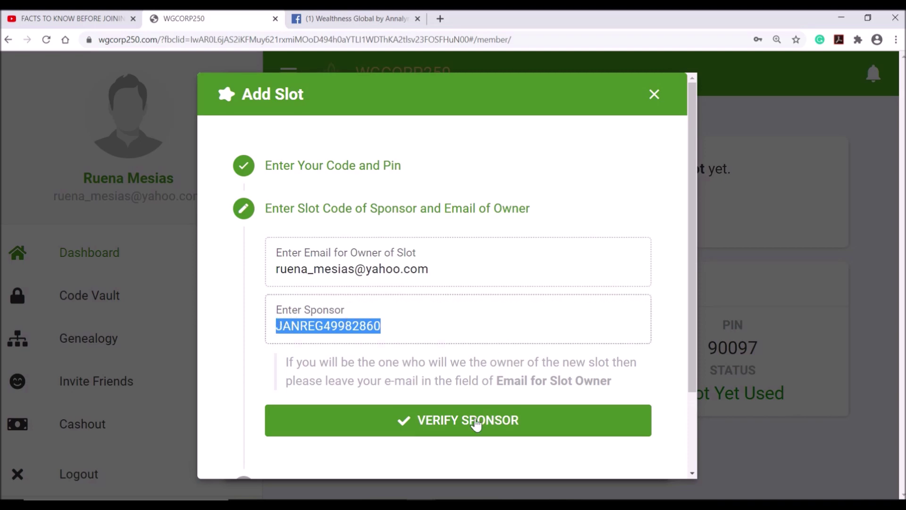
{"action": "left_click", "coordinate": [471, 424]}
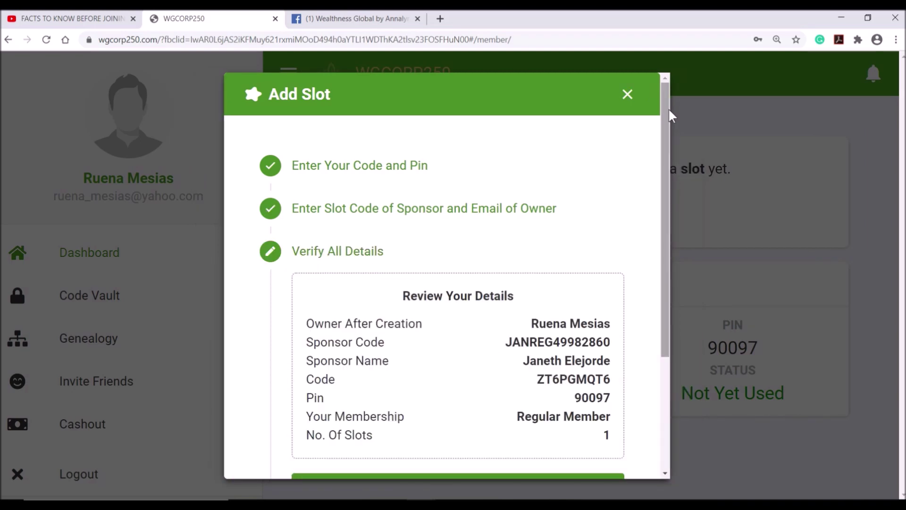
{"action": "left_click_drag", "start_coordinate": [669, 103], "coordinate": [678, 202]}
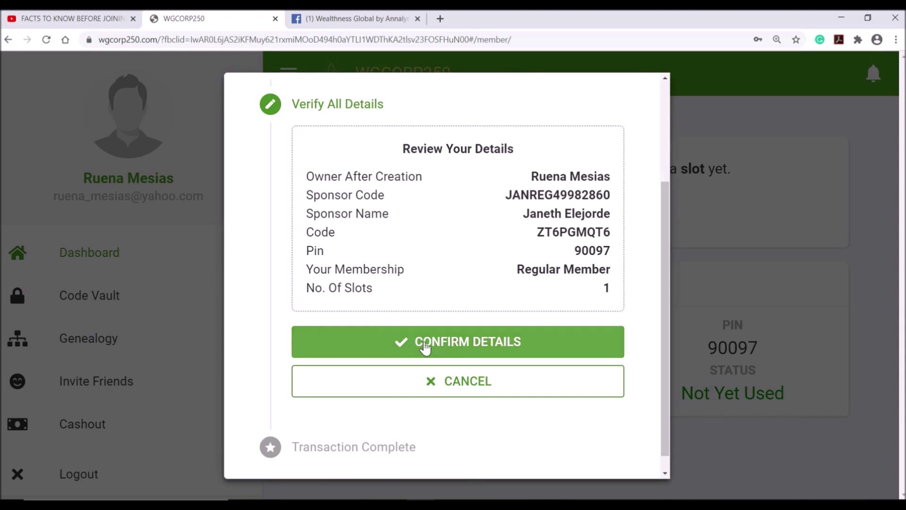
{"action": "left_click", "coordinate": [425, 345]}
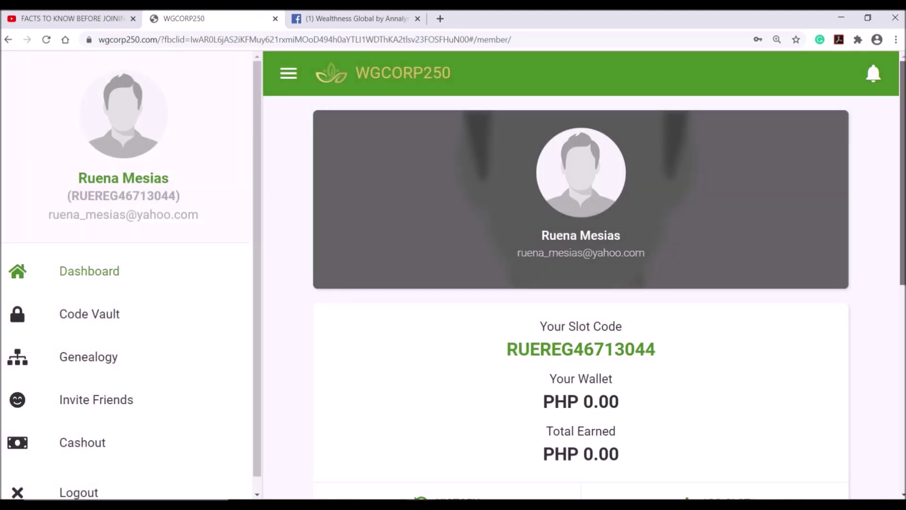
Start a captcha session from the Captcha Earnings card showing 18,275.00 captcha points.
{"action": "scroll", "coordinate": [581, 298], "scroll_direction": "down", "scroll_amount": 5}
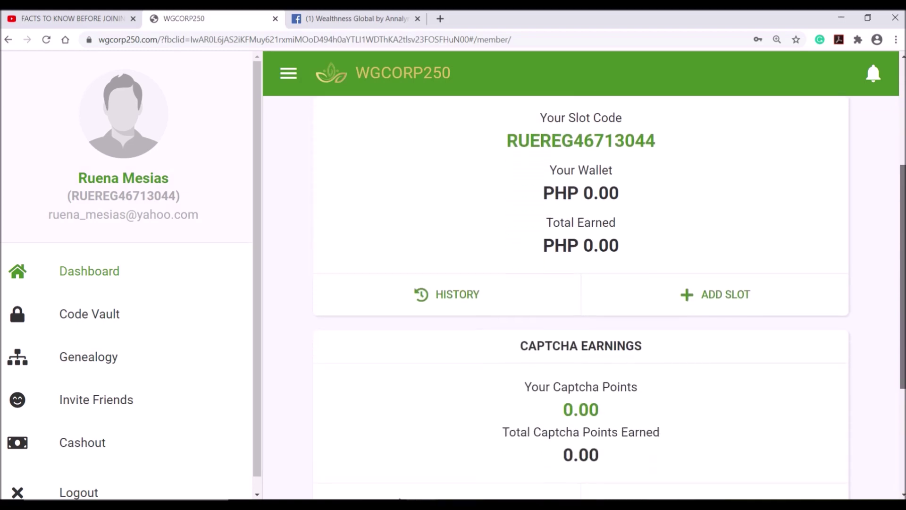
{"action": "scroll", "coordinate": [581, 297], "scroll_direction": "down", "scroll_amount": 2}
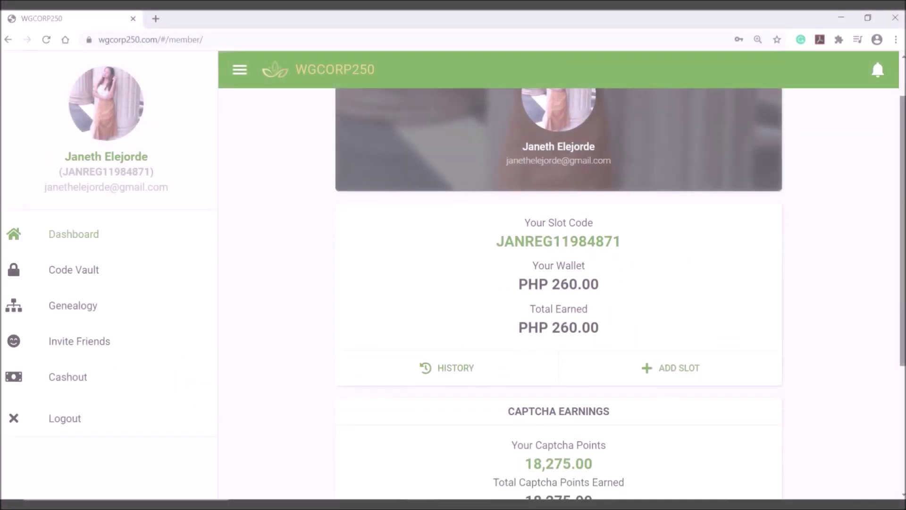
{"action": "scroll", "coordinate": [854, 372], "scroll_direction": "down", "scroll_amount": 1}
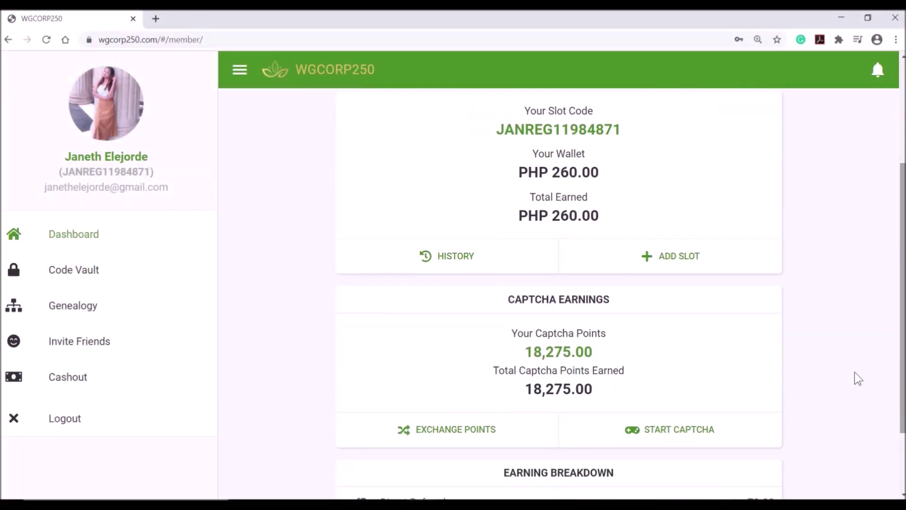
{"action": "scroll", "coordinate": [688, 427], "scroll_direction": "down", "scroll_amount": 2}
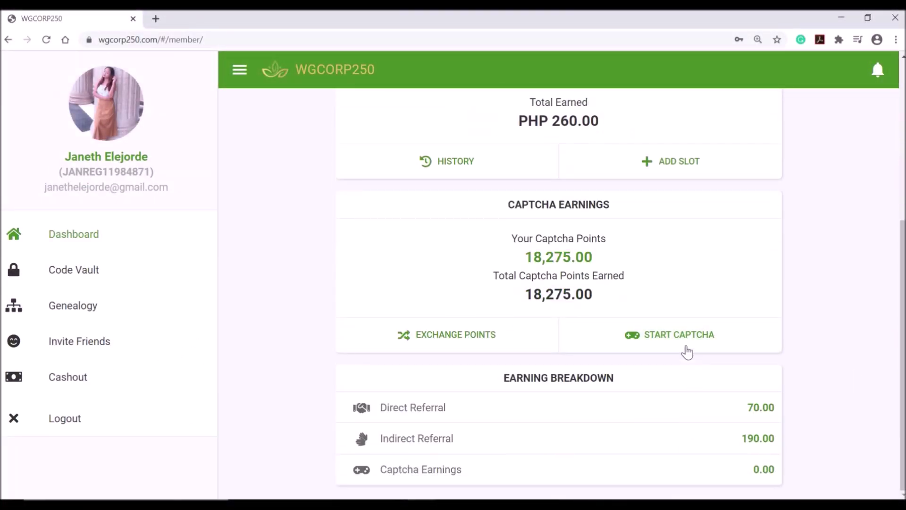
{"action": "left_click", "coordinate": [740, 340]}
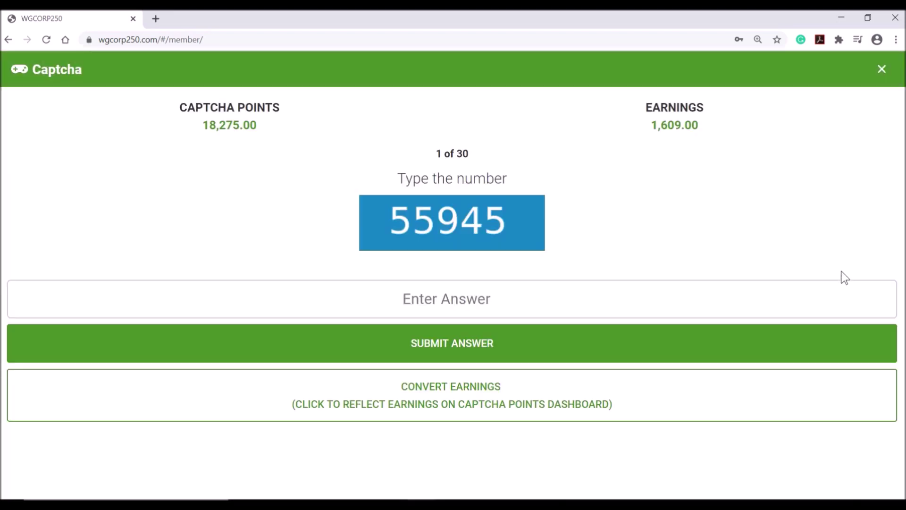
Answer the remaining captchas with 55945, 45191 and 13116.
{"action": "left_click", "coordinate": [783, 310]}
{"action": "type", "text": "55945"}
{"action": "key", "text": "Return"}
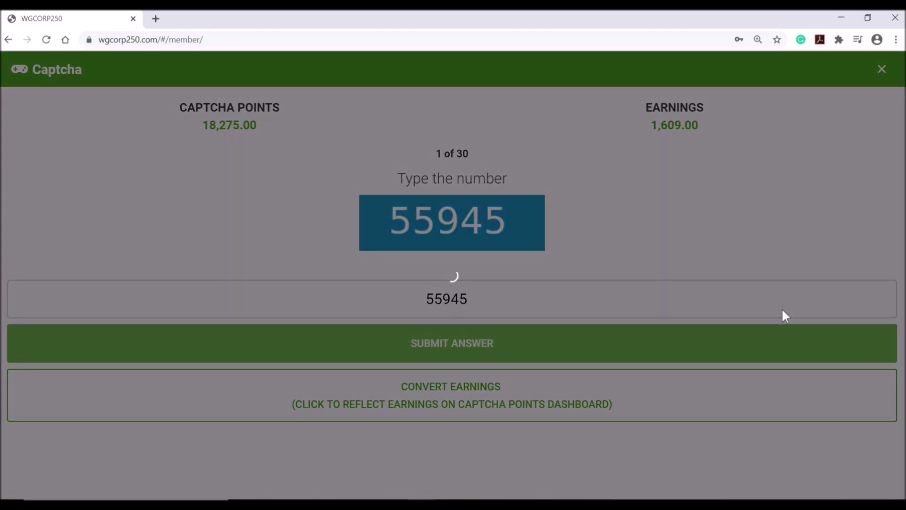
{"action": "type", "text": "45191"}
{"action": "key", "text": "Return"}
{"action": "type", "text": "13116"}
{"action": "key", "text": "Return"}
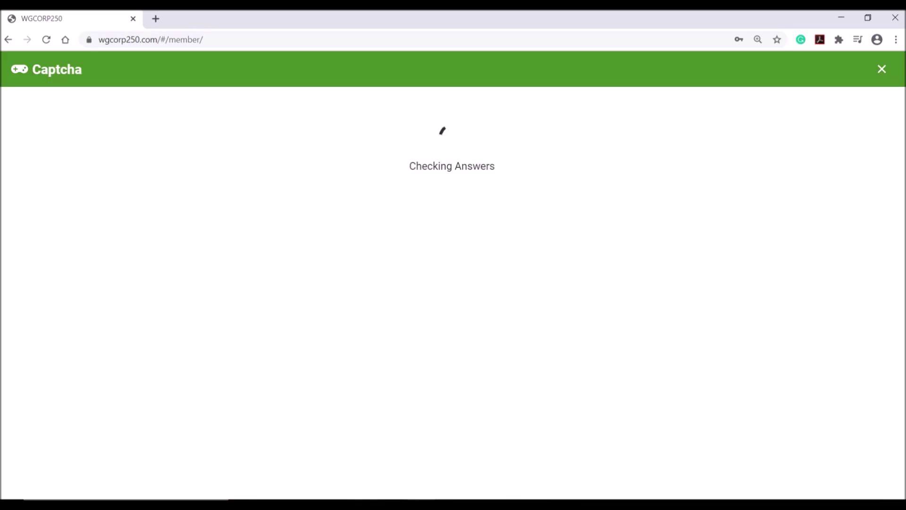
Review the 261-point round results and begin a new 30-question captcha round.
{"action": "left_click_drag", "start_coordinate": [378, 124], "coordinate": [528, 122]}
{"action": "left_click", "coordinate": [553, 129]}
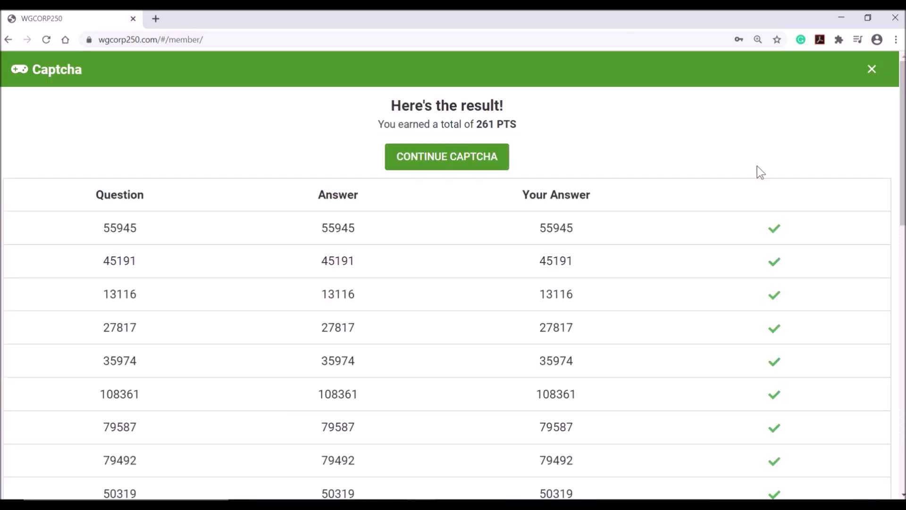
{"action": "scroll", "coordinate": [903, 138], "scroll_direction": "down", "scroll_amount": 1}
{"action": "scroll", "coordinate": [448, 274], "scroll_direction": "down", "scroll_amount": 7}
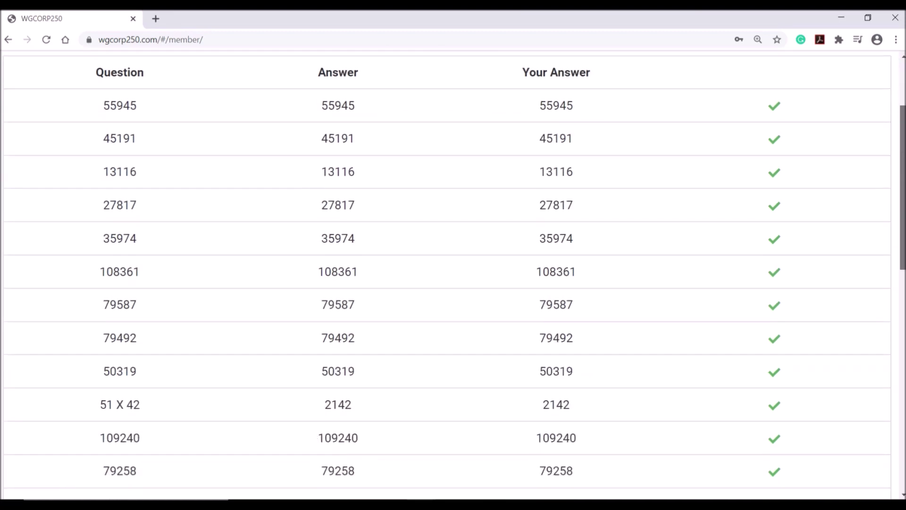
{"action": "scroll", "coordinate": [448, 273], "scroll_direction": "down", "scroll_amount": 2}
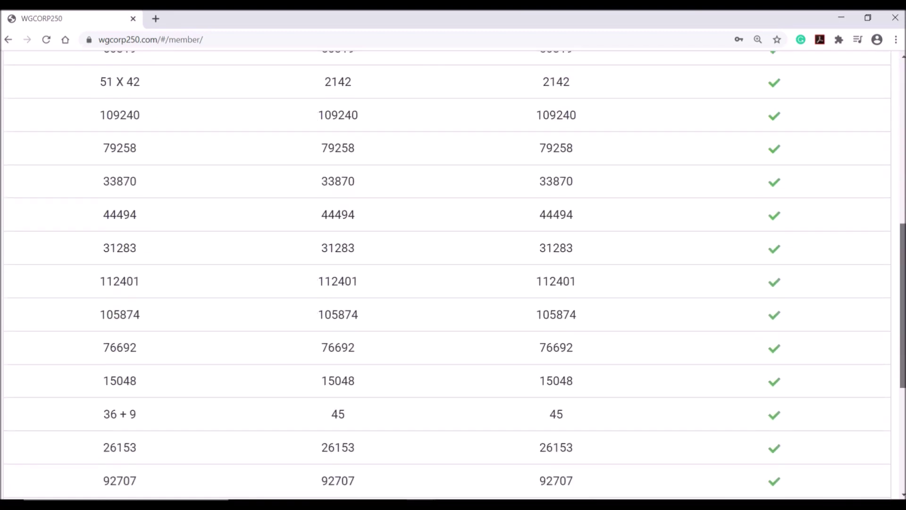
{"action": "scroll", "coordinate": [496, 186], "scroll_direction": "up", "scroll_amount": 10}
{"action": "left_click", "coordinate": [483, 165]}
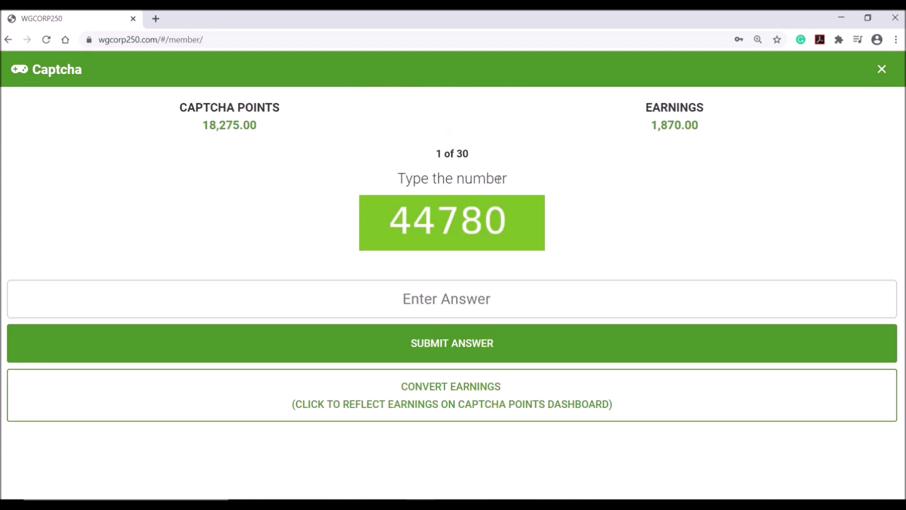
Convert captcha earnings to reach 20,145.00 captcha points and check the dashboard totals.
{"action": "left_click", "coordinate": [461, 400]}
{"action": "left_click_drag", "start_coordinate": [180, 107], "coordinate": [284, 127]}
{"action": "key", "text": "Escape"}
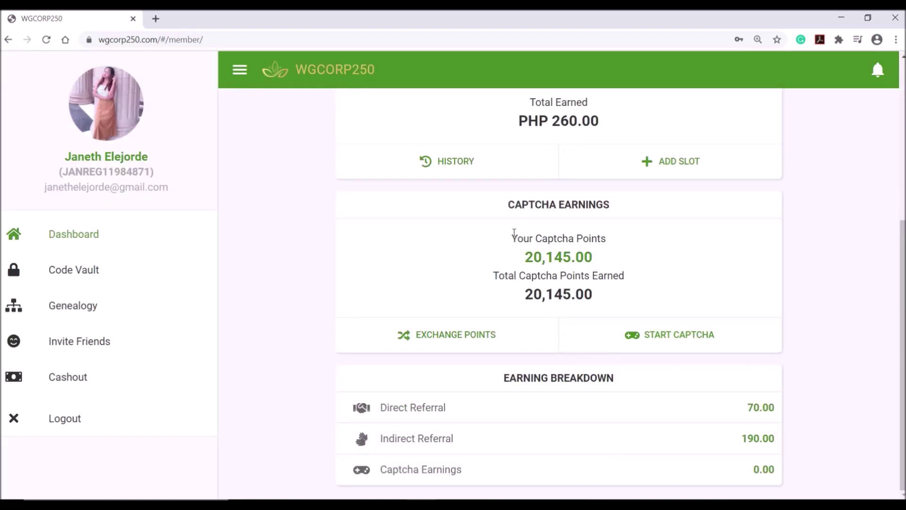
{"action": "left_click_drag", "start_coordinate": [523, 235], "coordinate": [648, 297]}
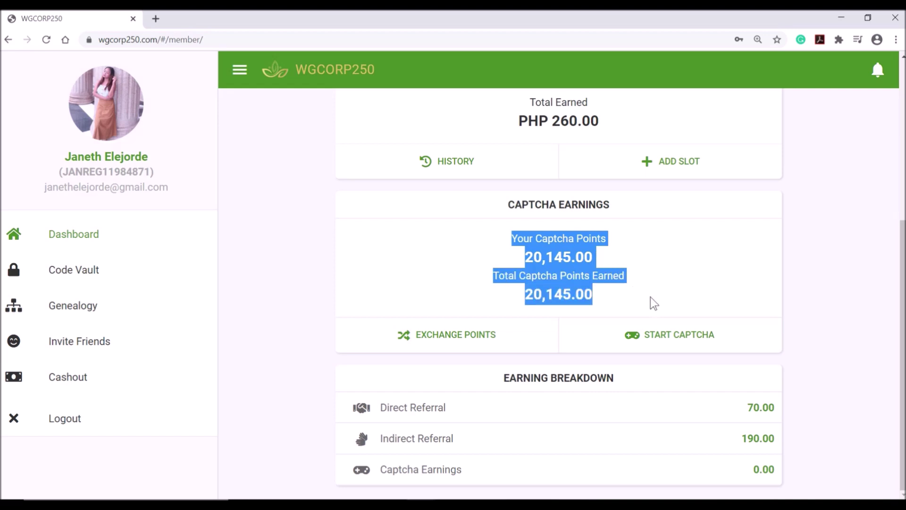
{"action": "left_click", "coordinate": [832, 286]}
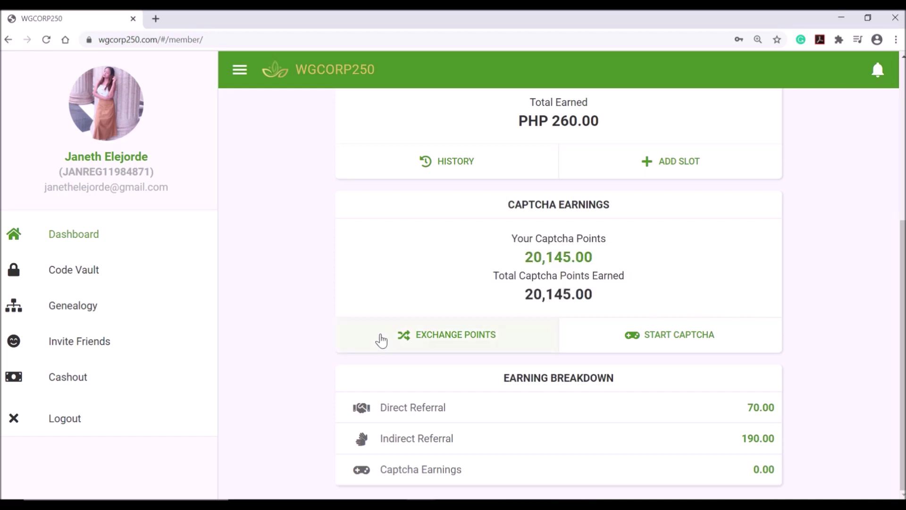
Exchange 20,000 captcha points at the PHP 20.00 rate and acknowledge the success message.
{"action": "left_click", "coordinate": [421, 339]}
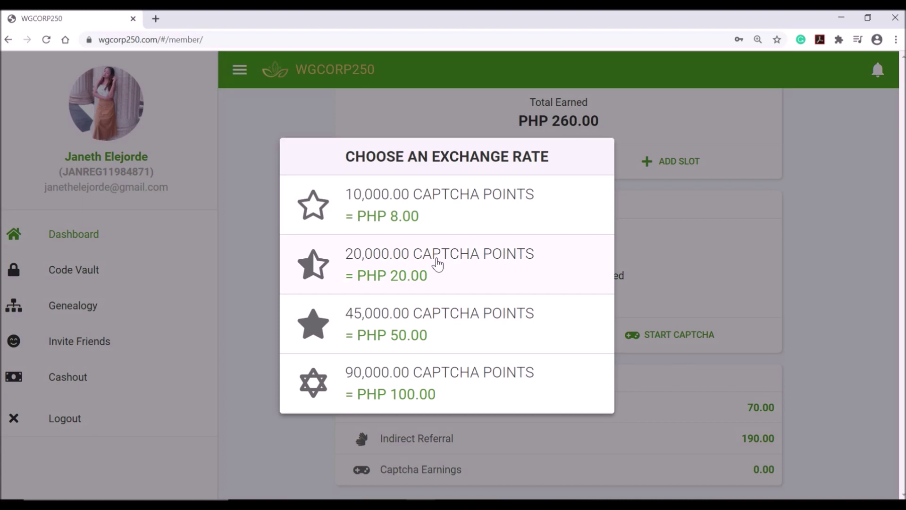
{"action": "left_click", "coordinate": [438, 265]}
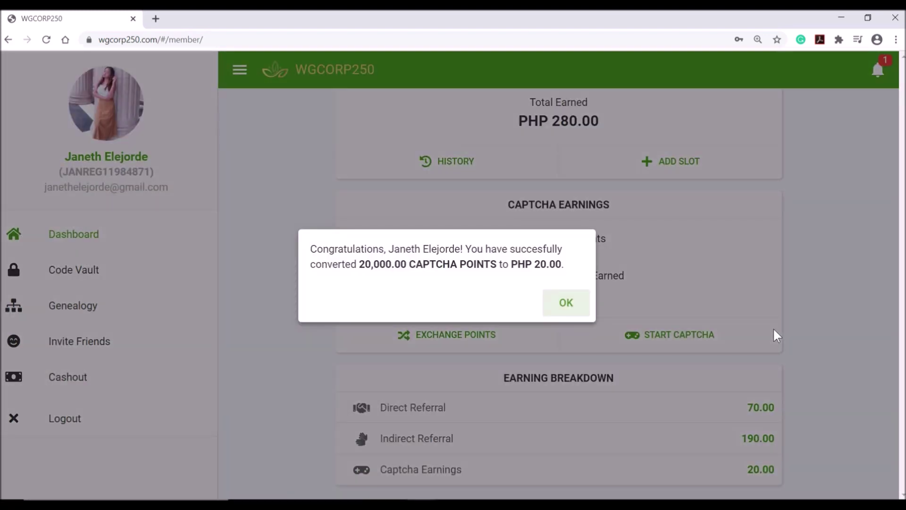
{"action": "left_click_drag", "start_coordinate": [311, 249], "coordinate": [575, 266]}
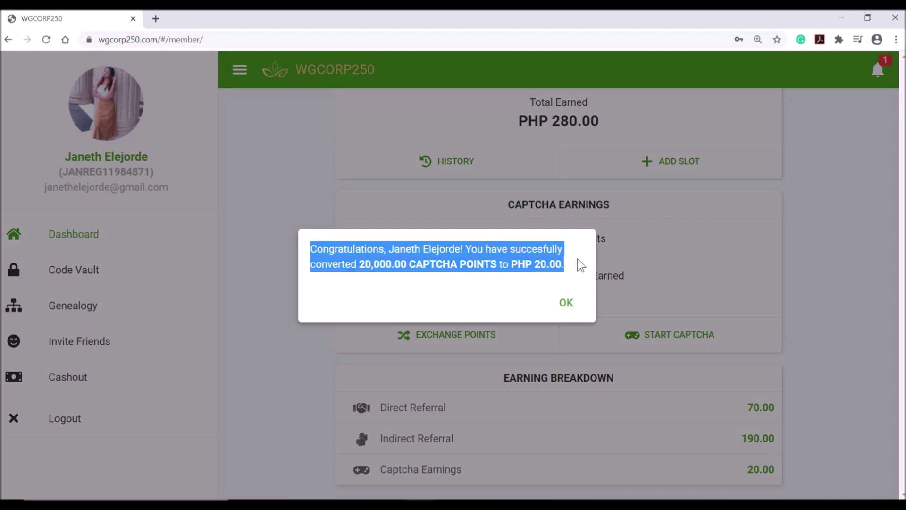
{"action": "left_click", "coordinate": [571, 306]}
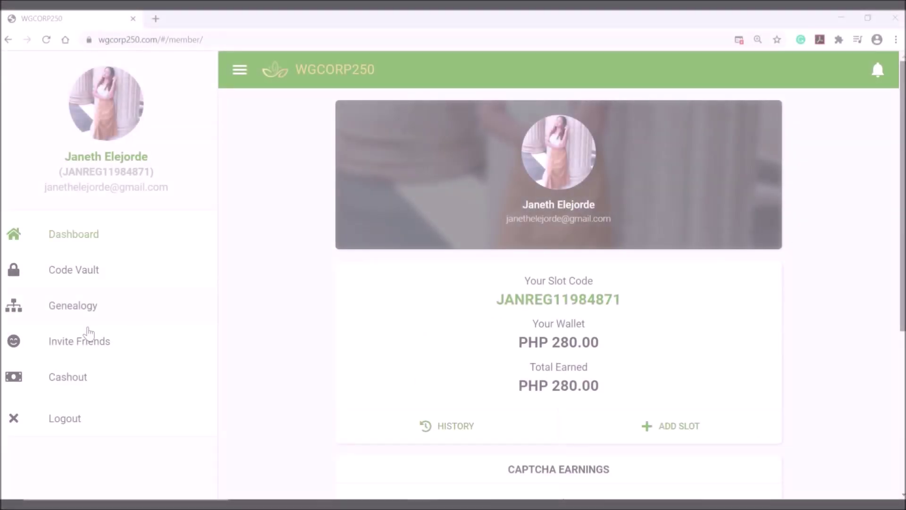
Open Invite Friends and select the referral link in its field.
{"action": "left_click", "coordinate": [69, 348]}
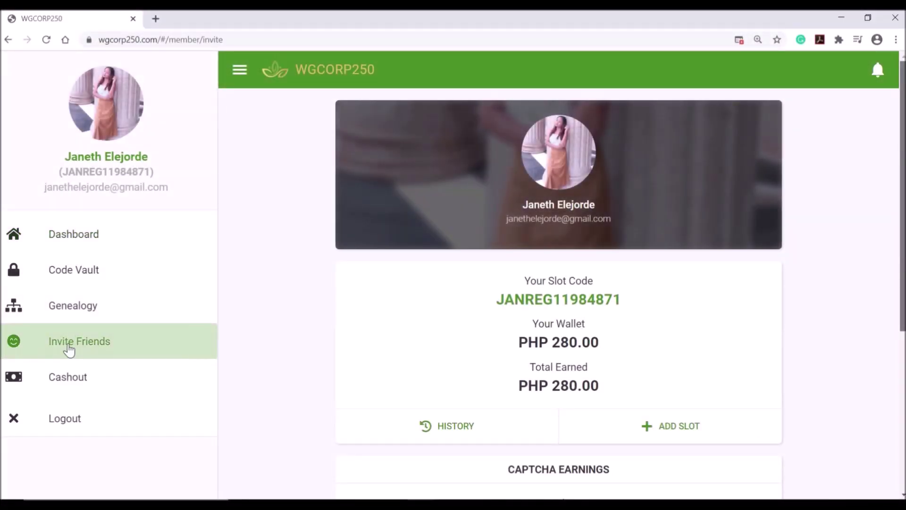
{"action": "left_click", "coordinate": [600, 261]}
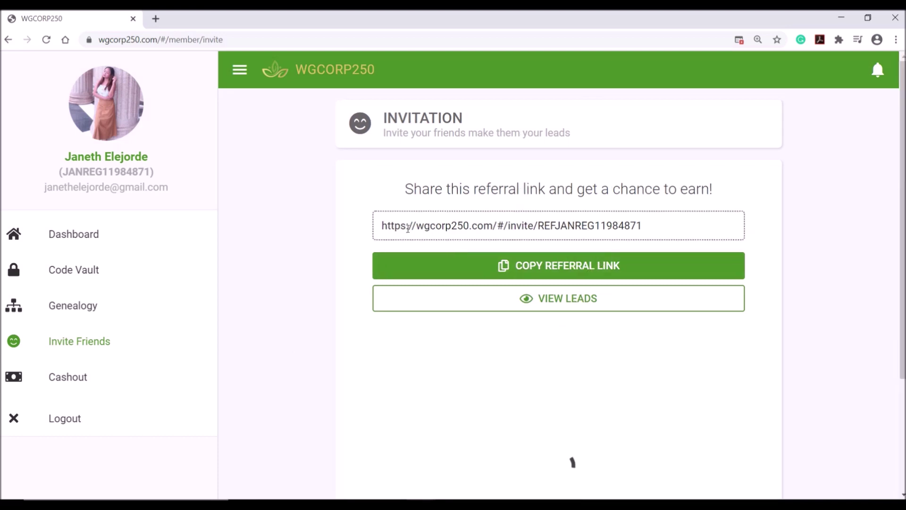
{"action": "left_click_drag", "start_coordinate": [384, 225], "coordinate": [690, 225]}
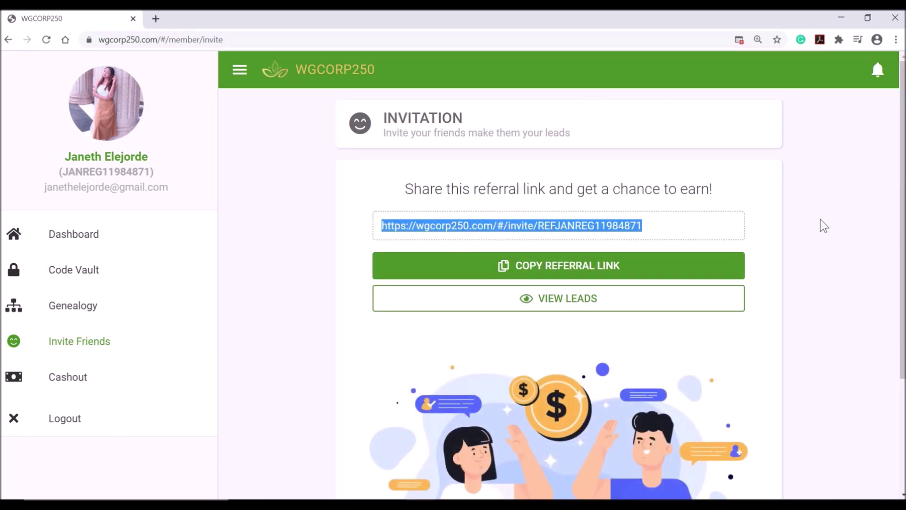
{"action": "left_click", "coordinate": [668, 228]}
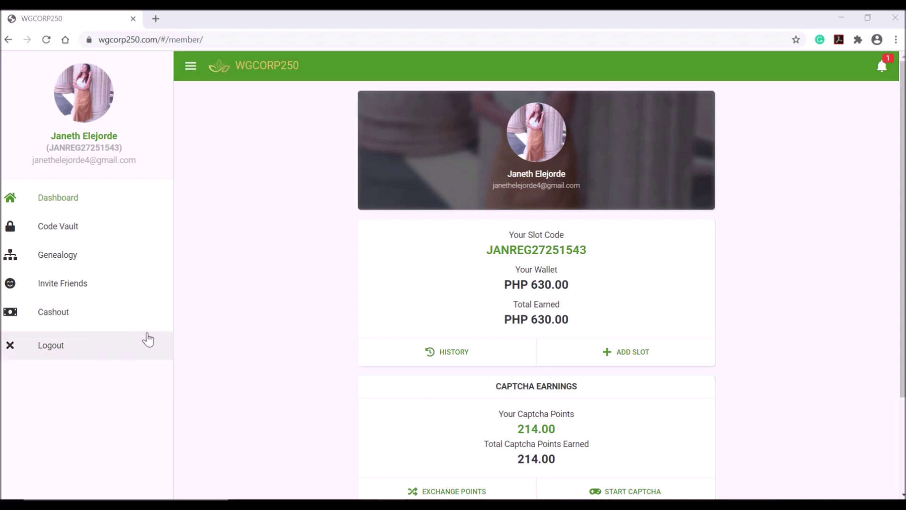
Open the cashout form and enter the recipient's full name.
{"action": "left_click", "coordinate": [83, 313]}
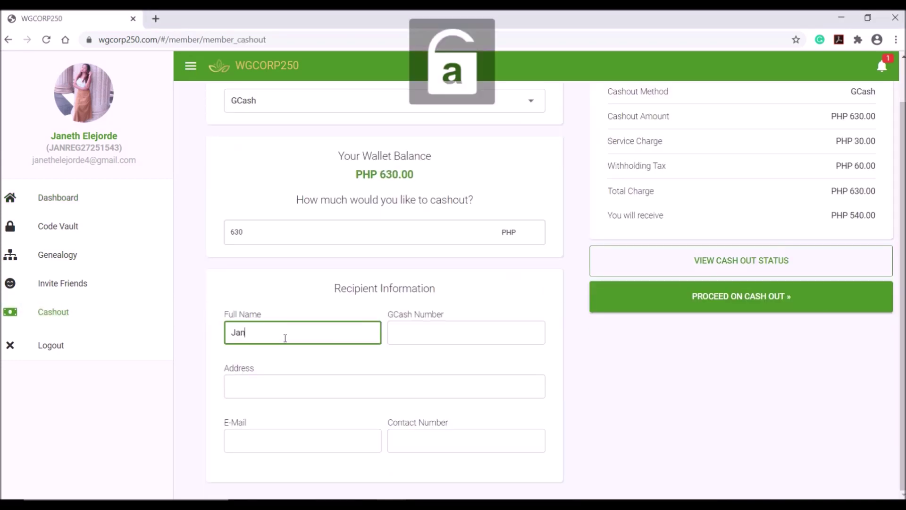
{"action": "key", "text": "Caps_Lock"}
{"action": "key", "text": "Caps_Lock"}
{"action": "key", "text": "Tab"}
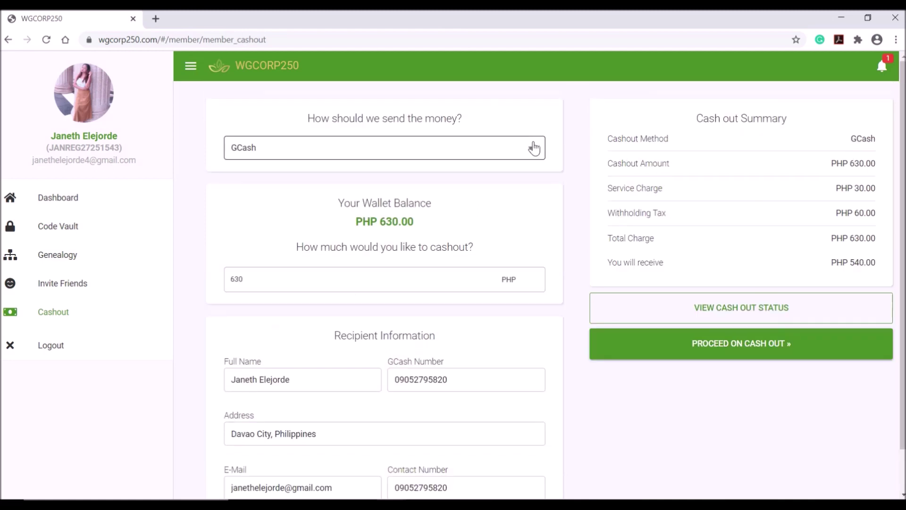
Keep GCash as the payout method and zoom the page to about 150%.
{"action": "left_click", "coordinate": [534, 148]}
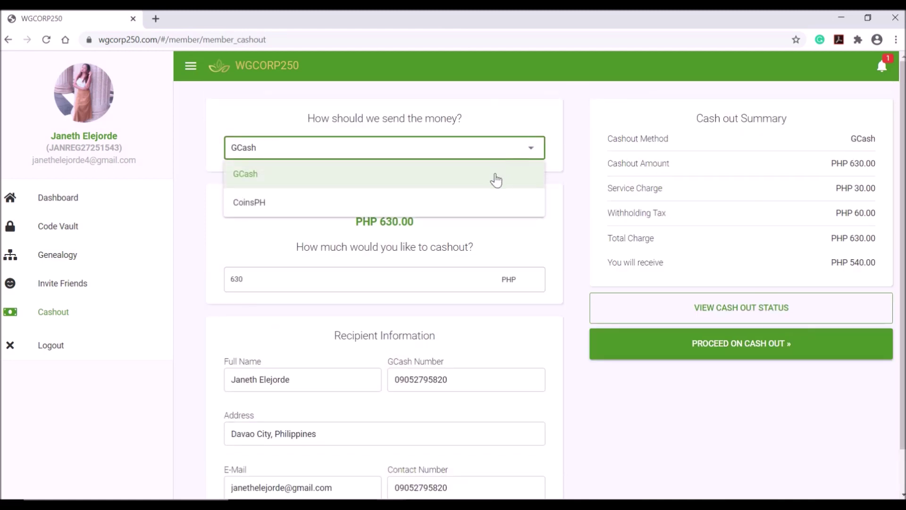
{"action": "left_click", "coordinate": [496, 180]}
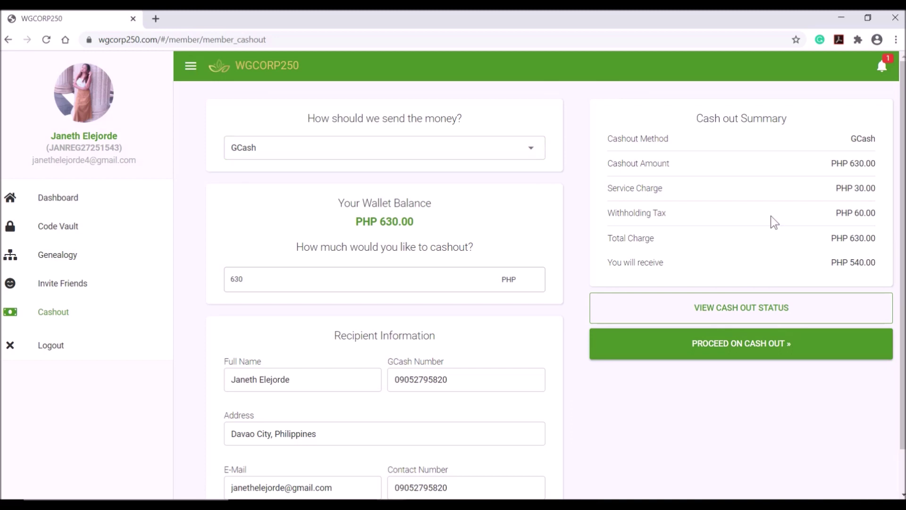
{"action": "key", "text": "ctrl+plus"}
{"action": "key", "text": "ctrl+plus"}
{"action": "key", "text": "ctrl+plus"}
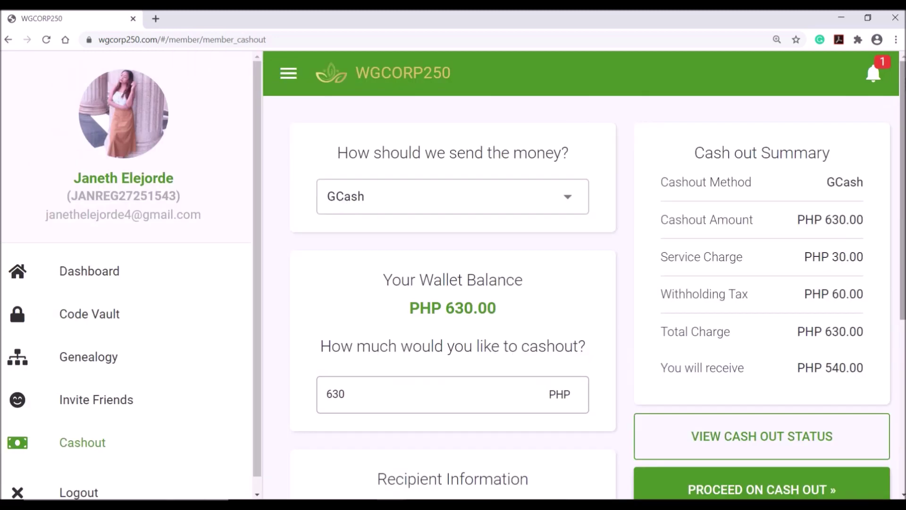
Submit the PHP 630 GCash cashout, receiving PHP 540.00, with PROCEED ON CASH OUT.
{"action": "scroll", "coordinate": [594, 276], "scroll_direction": "down", "scroll_amount": 1}
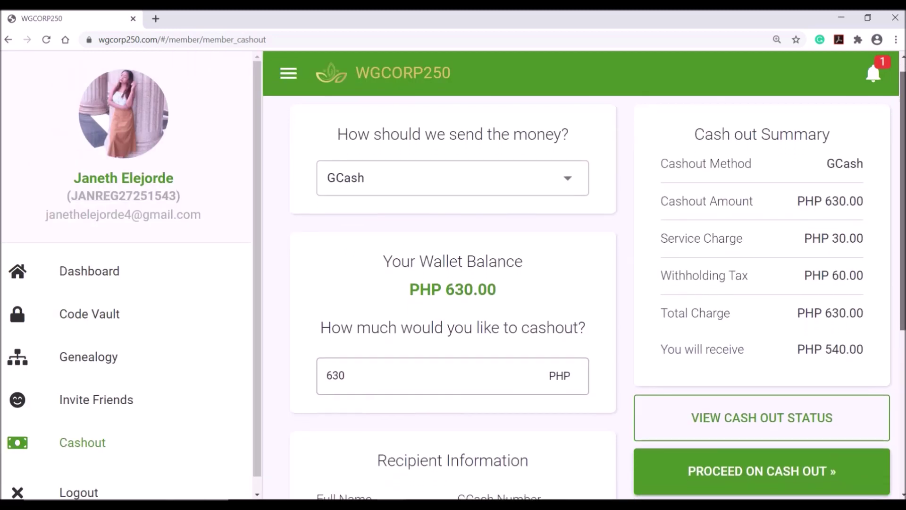
{"action": "mouse_move", "coordinate": [903, 96]}
{"action": "left_mouse_down"}
{"action": "mouse_move", "coordinate": [903, 245]}
{"action": "mouse_move", "coordinate": [903, 101]}
{"action": "left_mouse_up"}
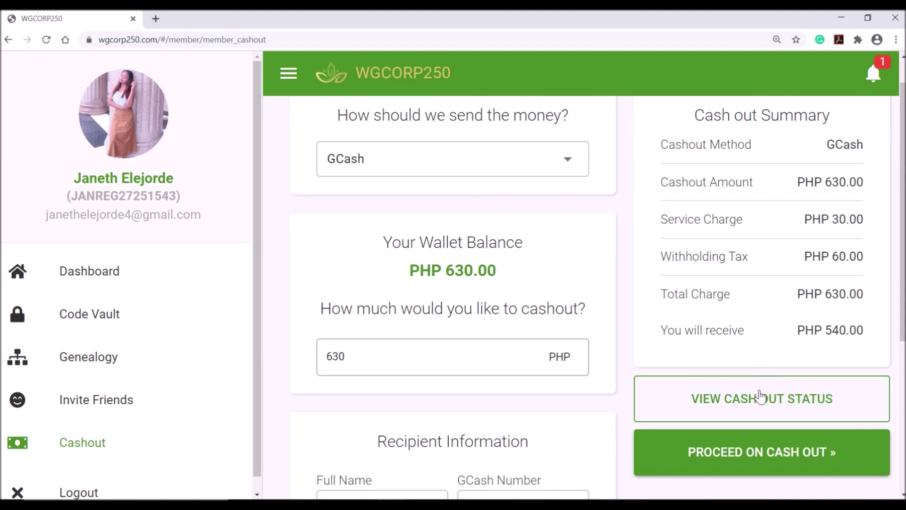
{"action": "left_click", "coordinate": [757, 456]}
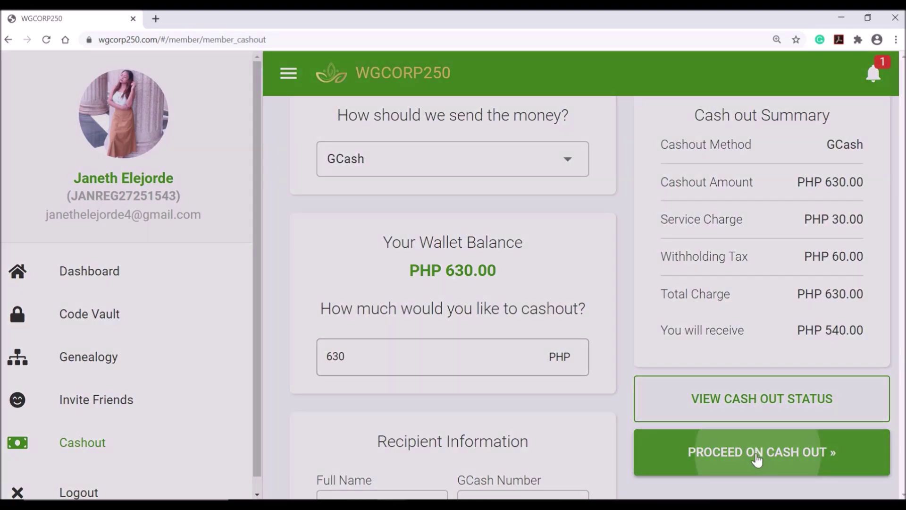